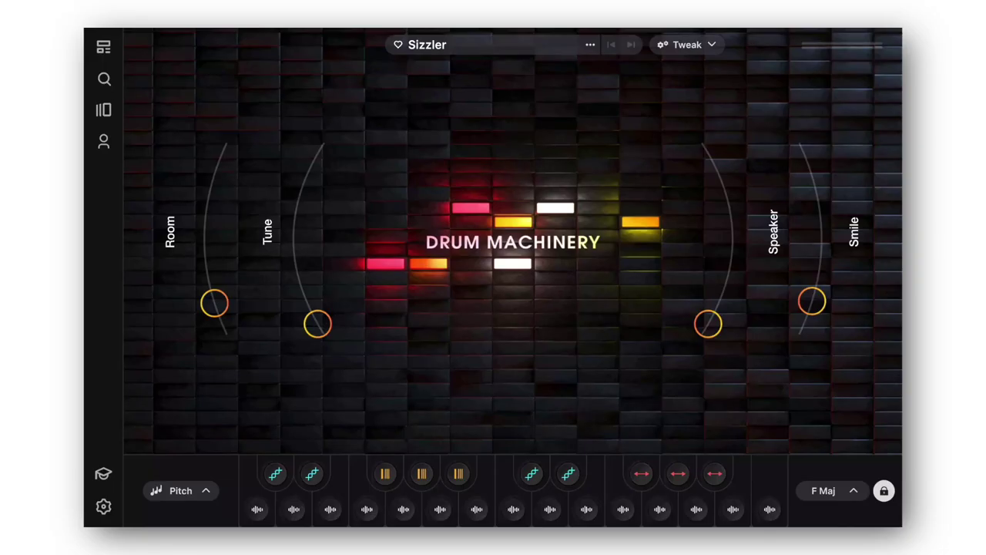
Browse the Lines library past the newest entries such as Lead, Honey, Memento and Sazón
drag(901, 285, 747, 473)
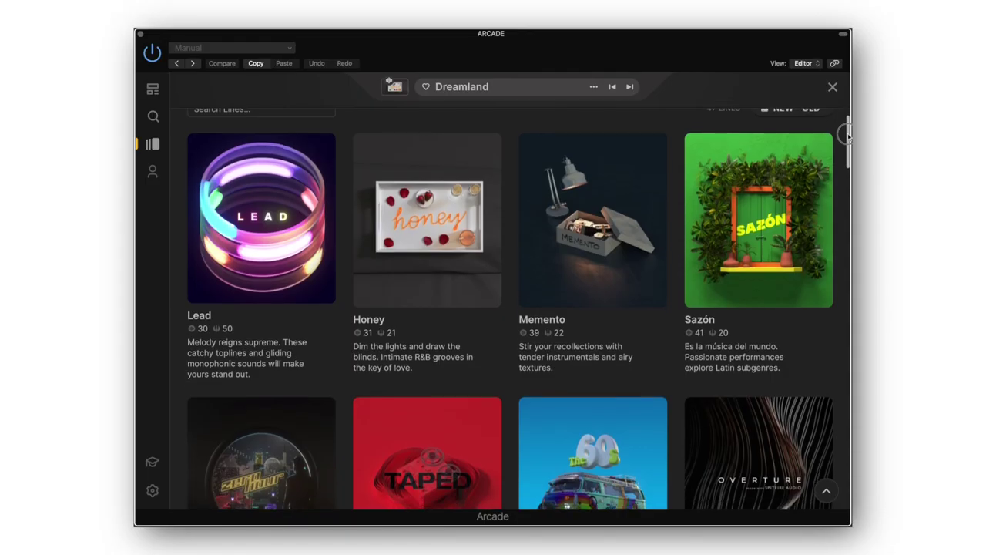
scroll(848, 152, down, 5)
drag(847, 152, 848, 219)
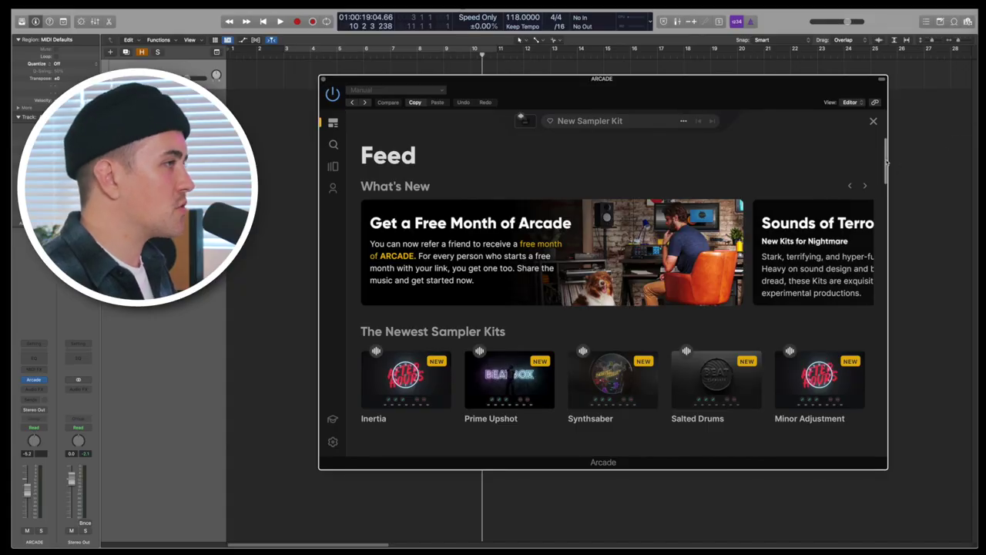
Look through the Feed's newest sampler and note kits down to the Choice Note Kits
drag(887, 161, 894, 265)
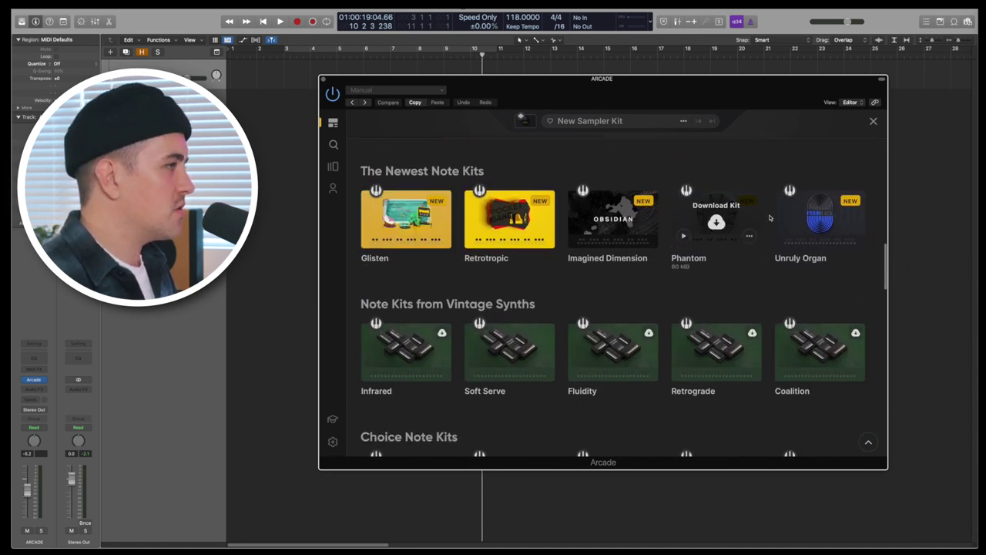
scroll(423, 336, down, 5)
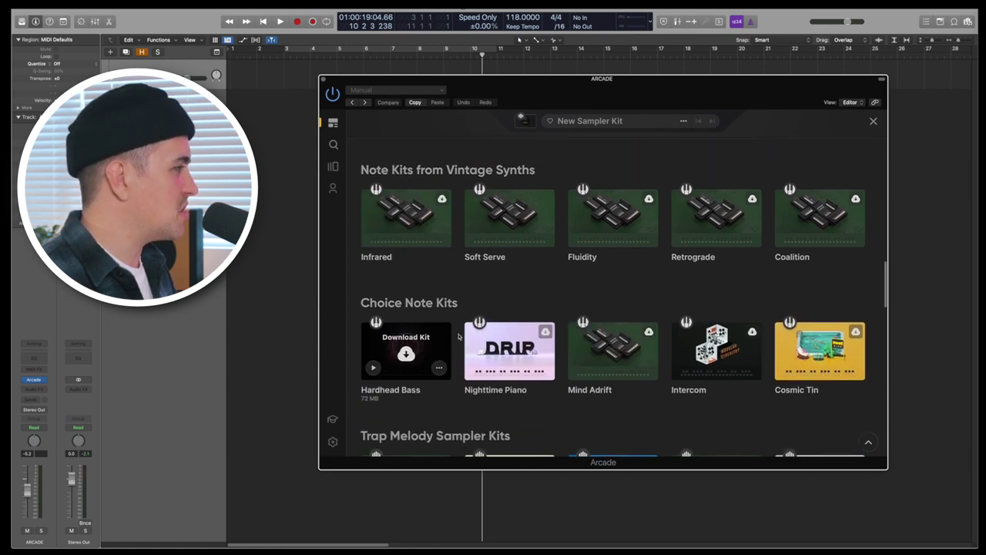
scroll(830, 353, down, 2)
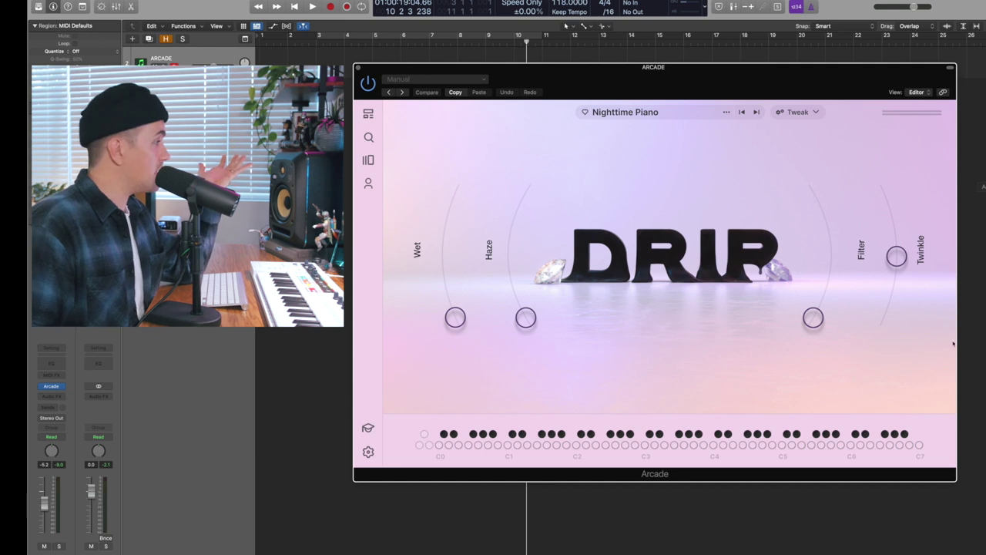
Raise the Twinkle, Filter, Haze and Wet macros of the Nighttime Piano kit to near their upper ends
drag(896, 256, 890, 209)
drag(813, 318, 813, 238)
drag(525, 324, 523, 231)
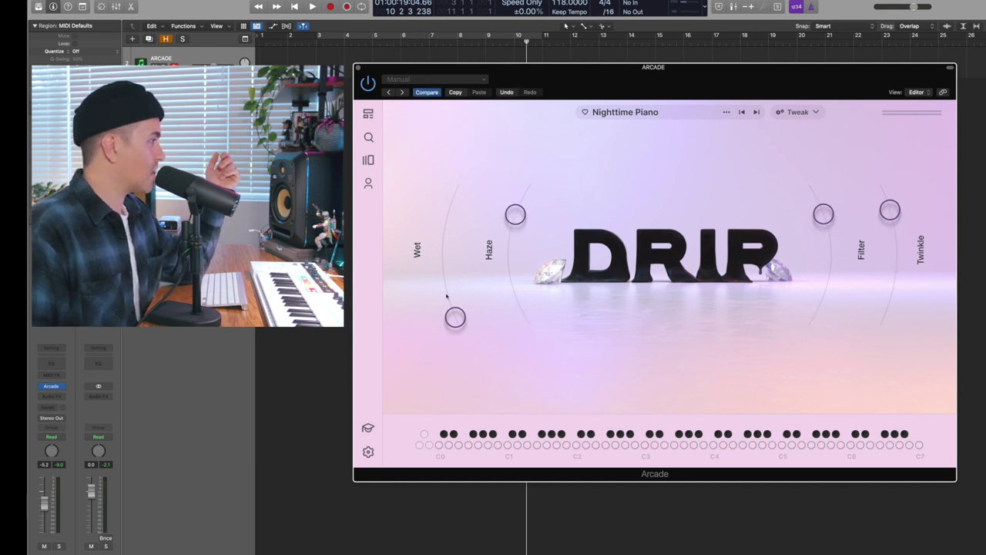
drag(455, 318, 443, 237)
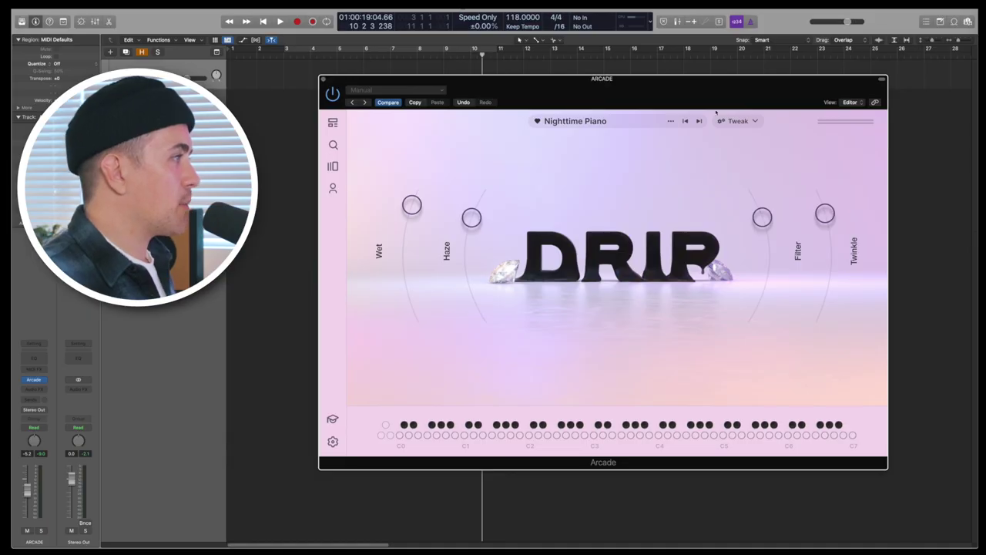
Review the Nighttime Piano kit's layer, mixer, modulation and macro settings
click(737, 121)
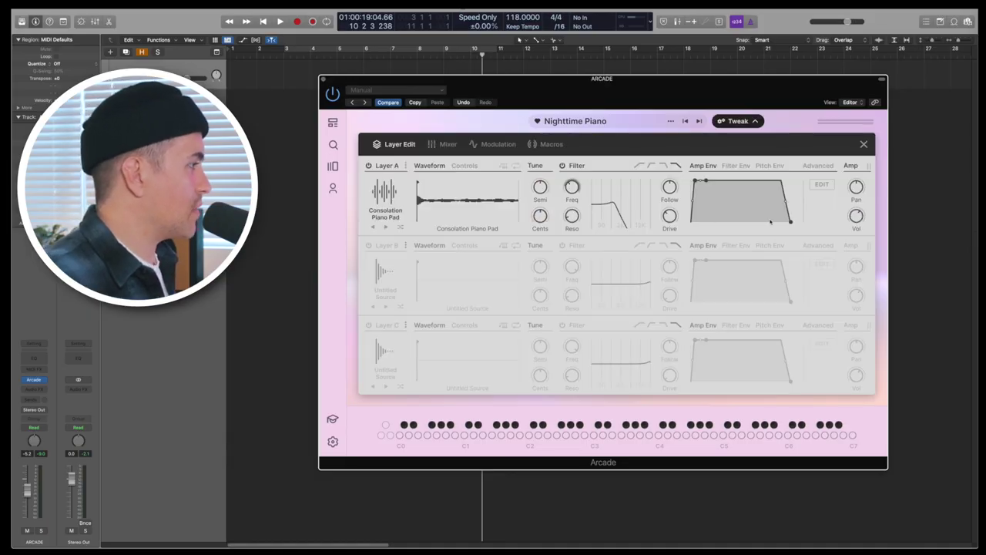
click(447, 144)
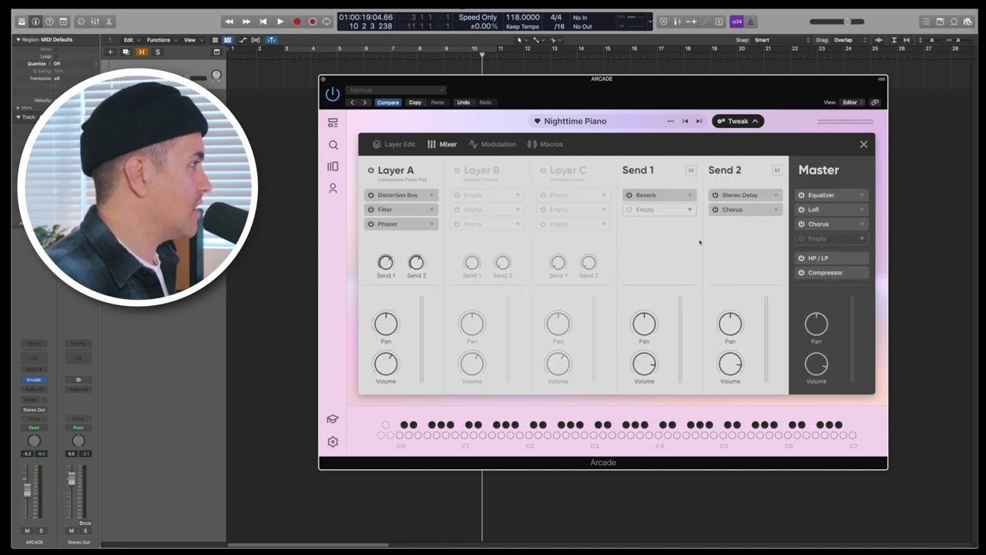
click(493, 145)
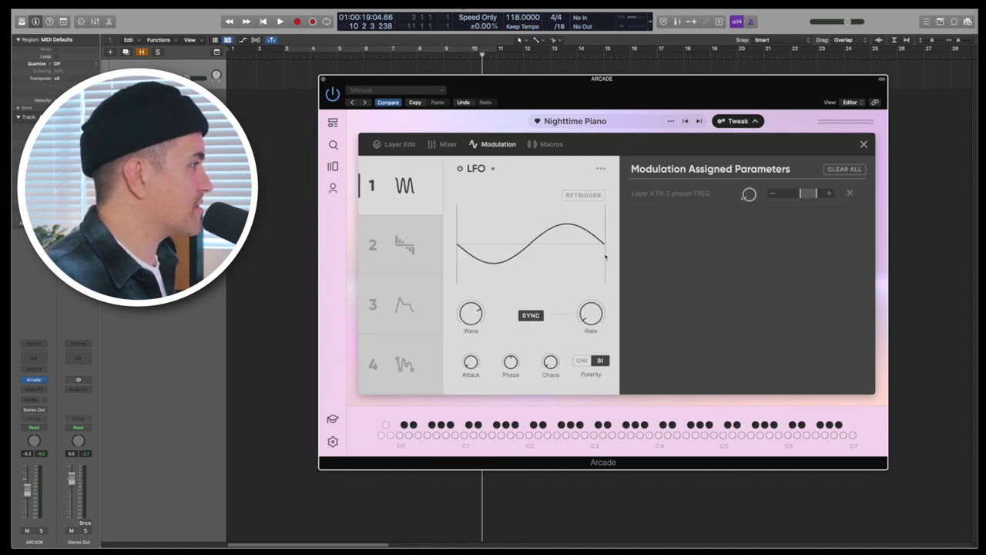
click(565, 148)
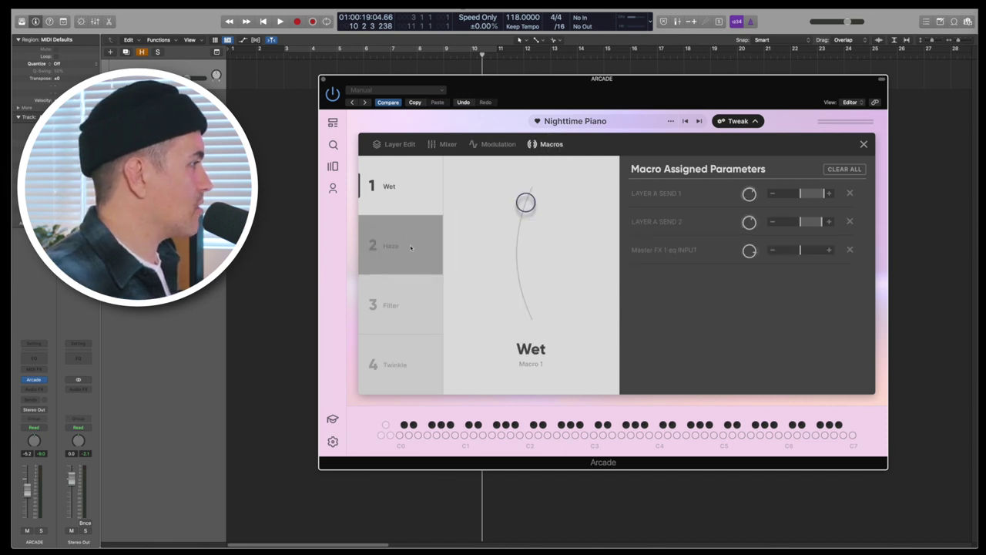
Inspect the parameters assigned to the Haze, Filter, Twinkle and Wet macros
click(420, 243)
click(422, 308)
click(422, 346)
click(422, 313)
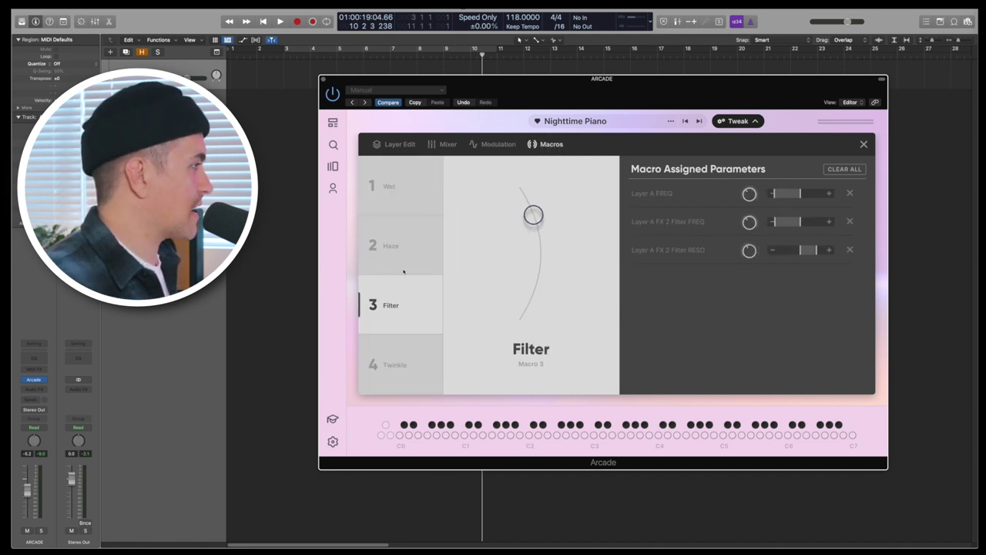
click(419, 254)
click(394, 199)
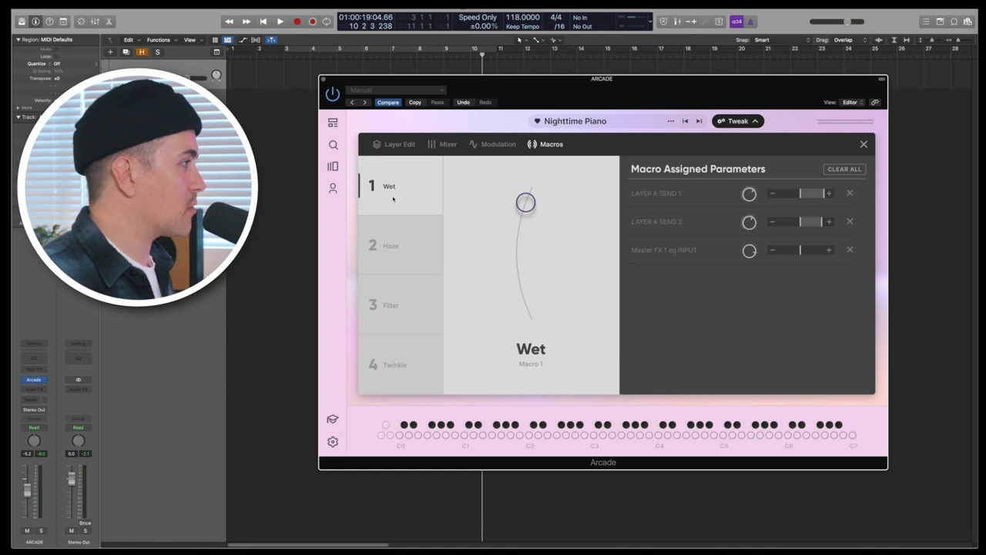
Open the Lines library and examine its collections, from Lead and Honey down past Poolside and The Crate
click(333, 167)
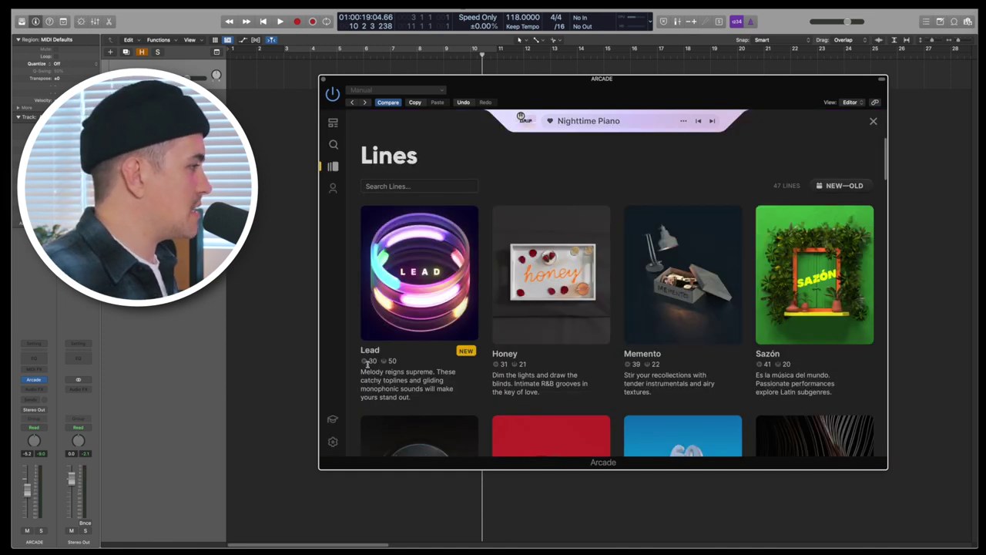
mouse_move(365, 365)
mouse_move(502, 372)
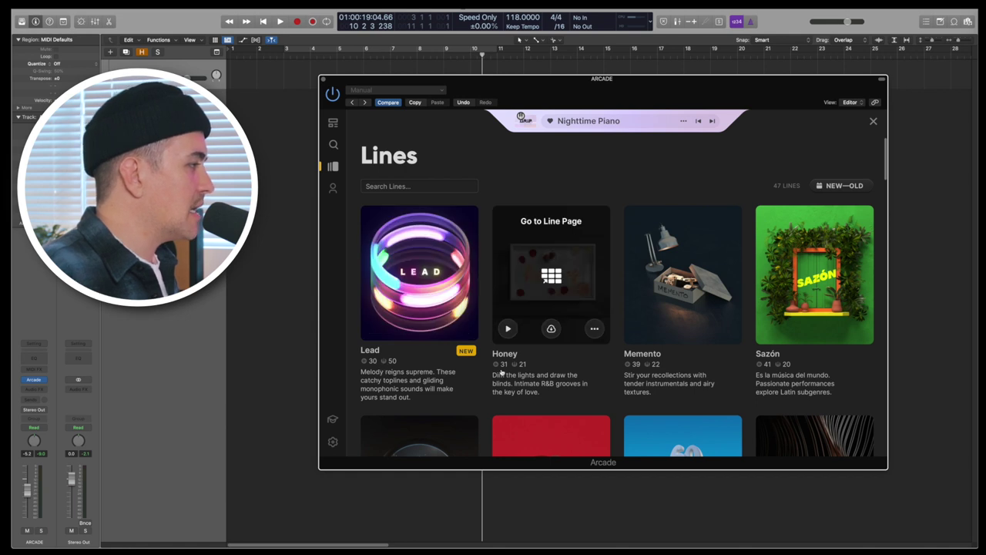
scroll(674, 375, down, 5)
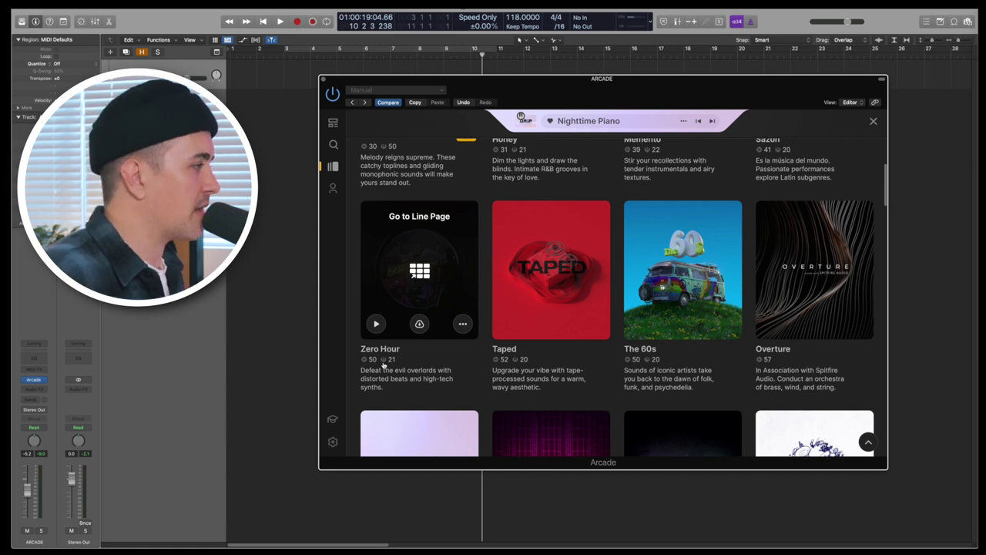
scroll(686, 369, down, 4)
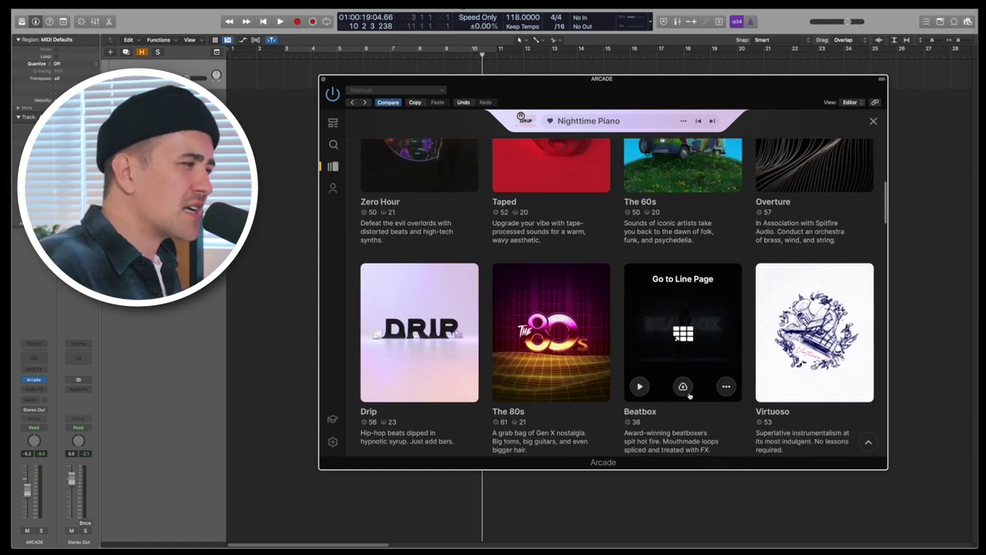
scroll(690, 395, down, 3)
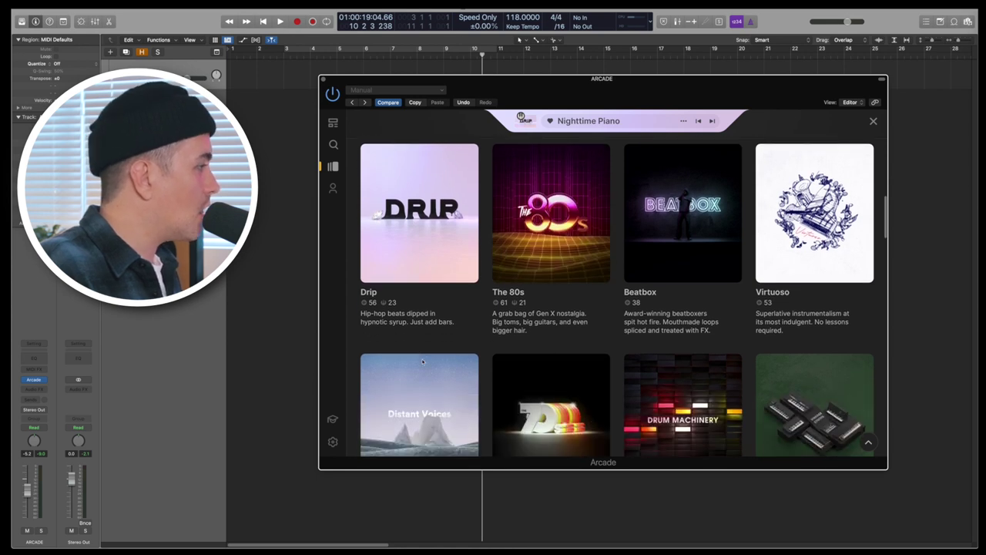
scroll(431, 362, down, 5)
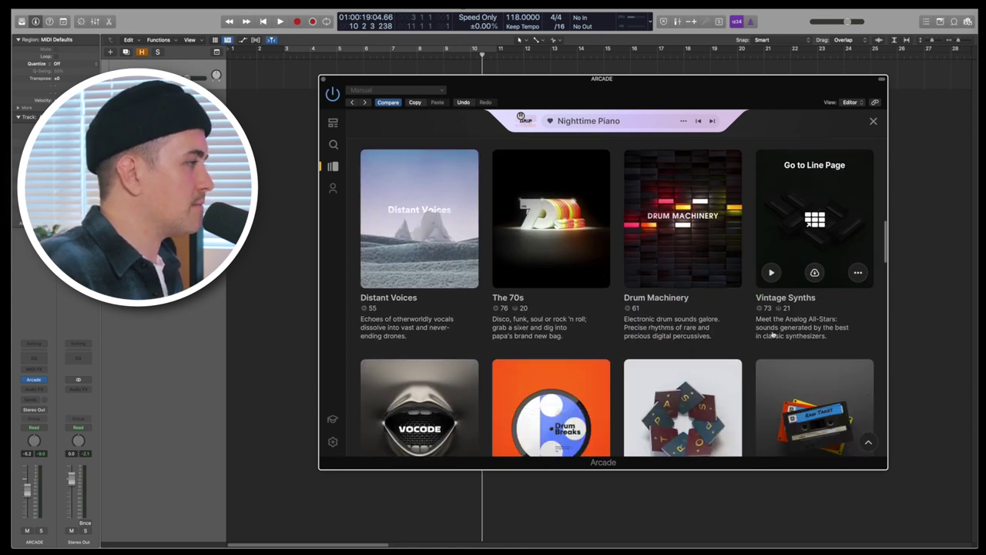
scroll(416, 385, down, 7)
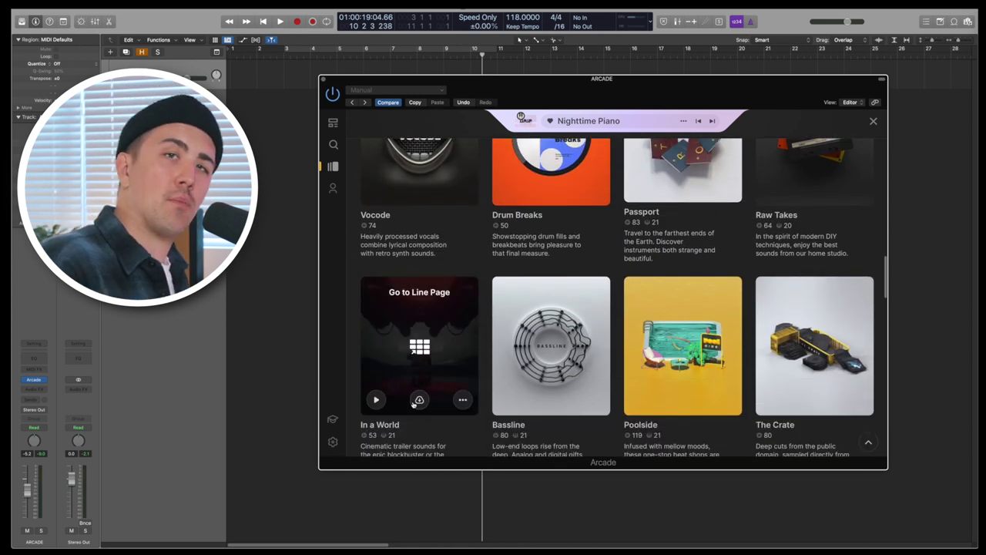
scroll(414, 402, down, 3)
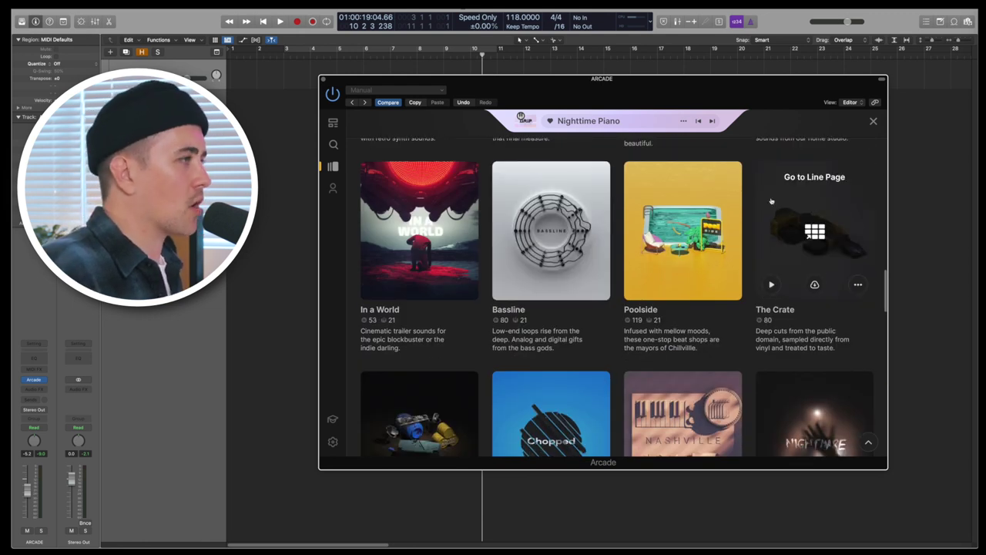
scroll(675, 360, down, 2)
scroll(676, 360, down, 4)
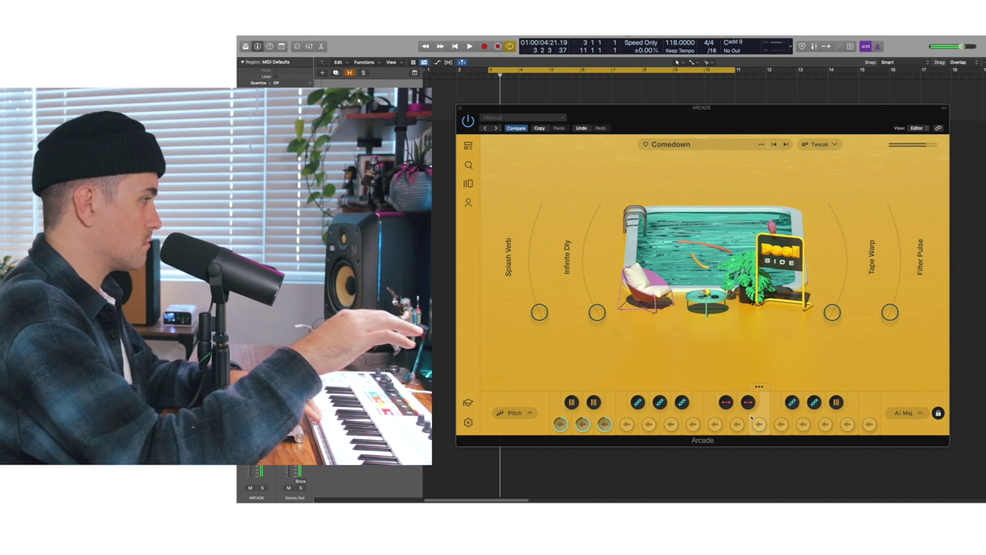
Record a Comedown kit performance on the ARCADE track from bar 3 to 11 and check its held notes
key(space)
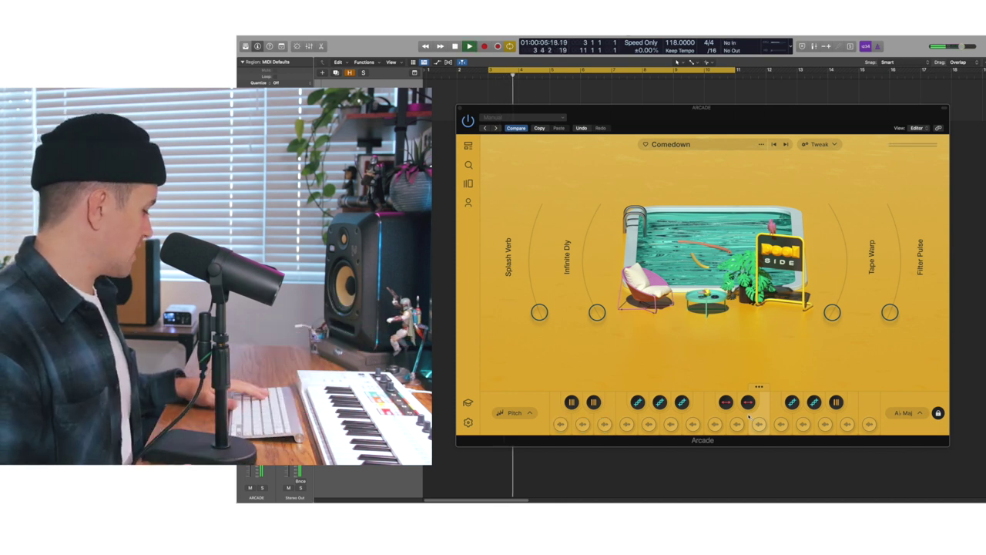
key(r)
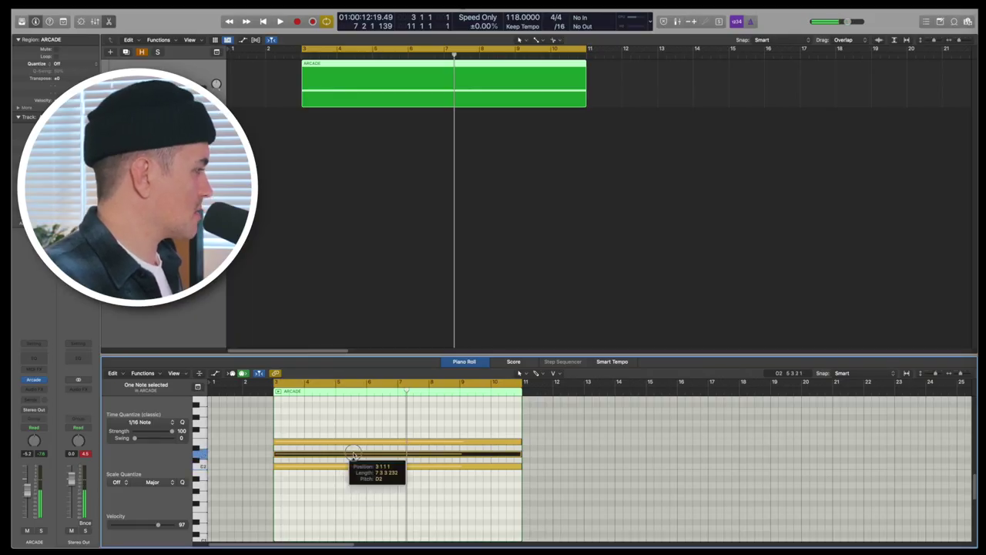
click(360, 437)
click(359, 440)
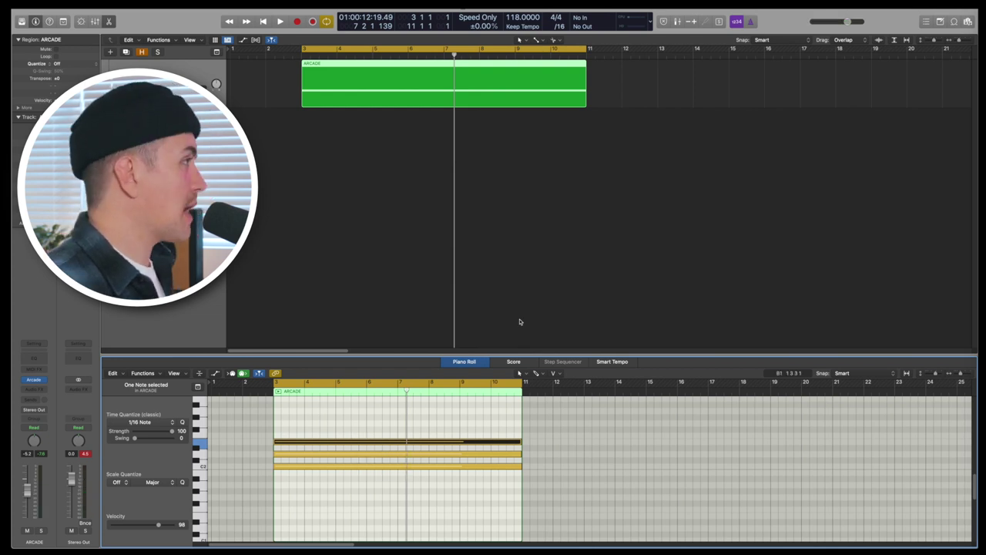
Bounce the recorded ARCADE region in place to a new track named BEAT, and select the original region
key(ctrl+b)
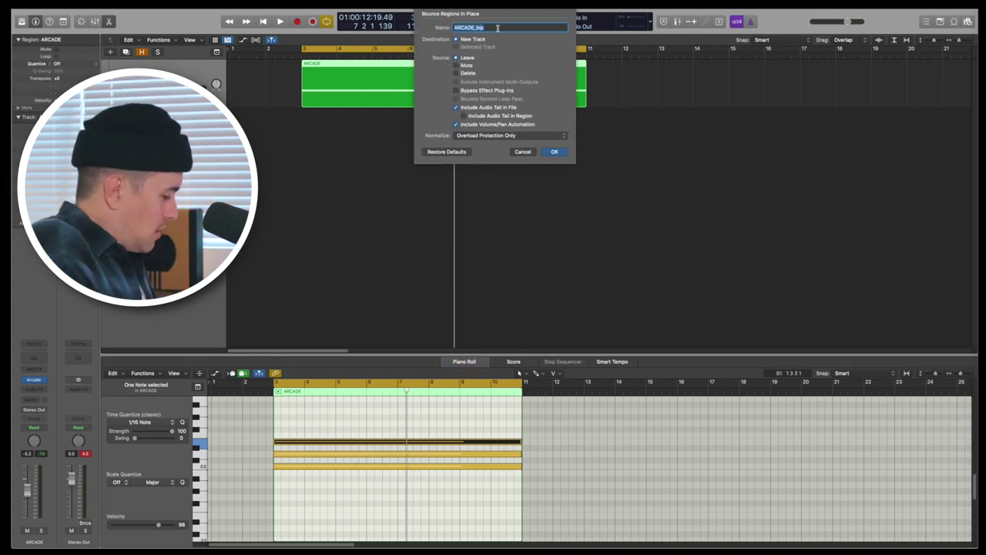
key(Return)
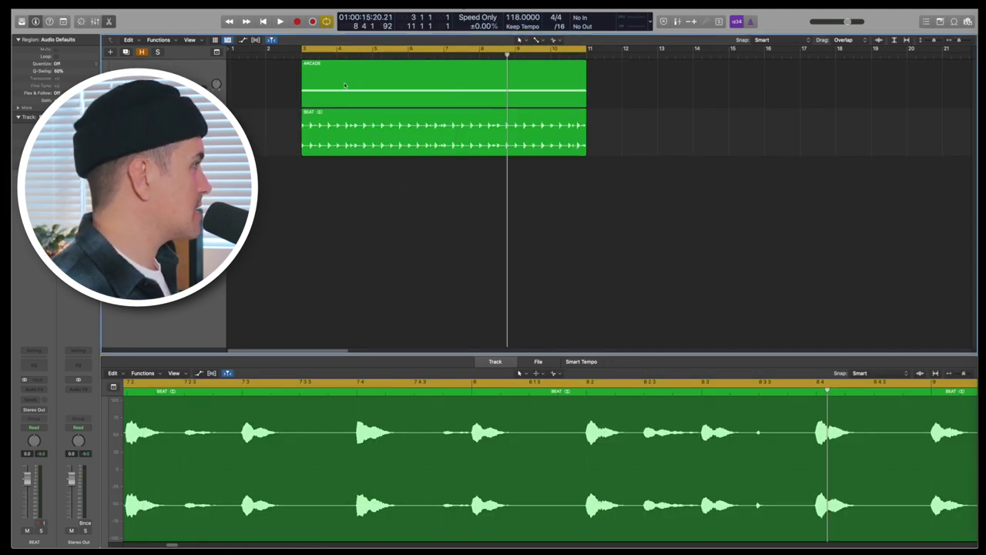
click(346, 86)
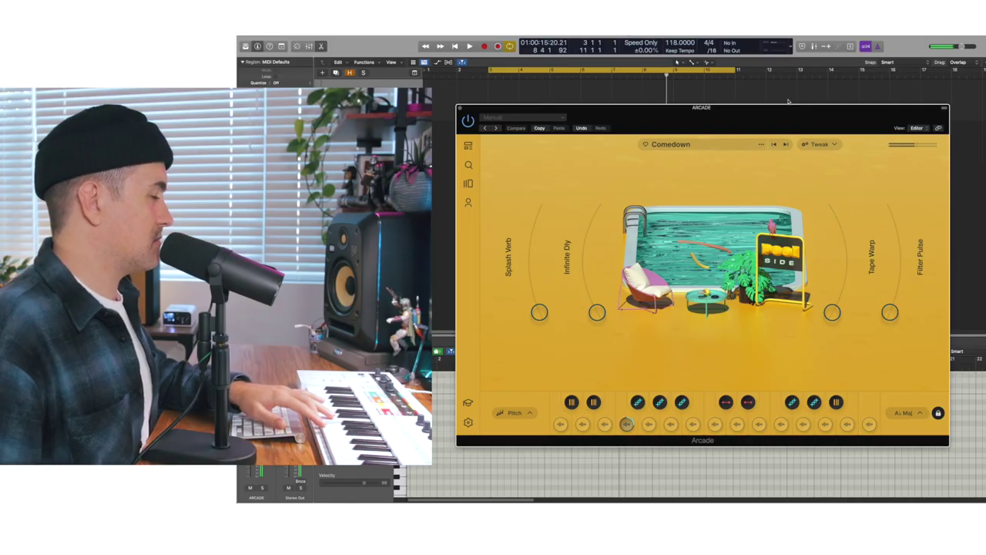
Audition loops against the beat and open the seventh sample of the No Rush kit for editing
key(space)
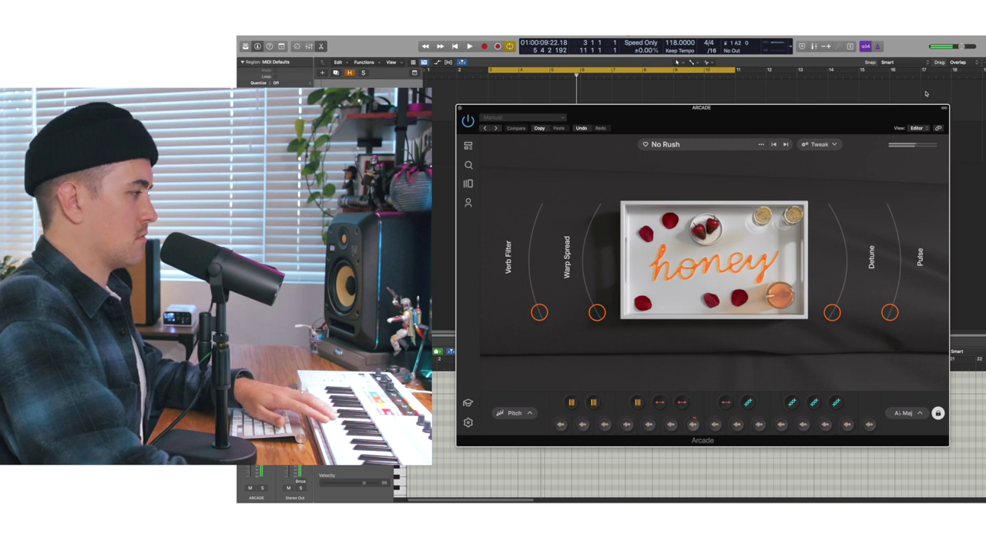
click(695, 387)
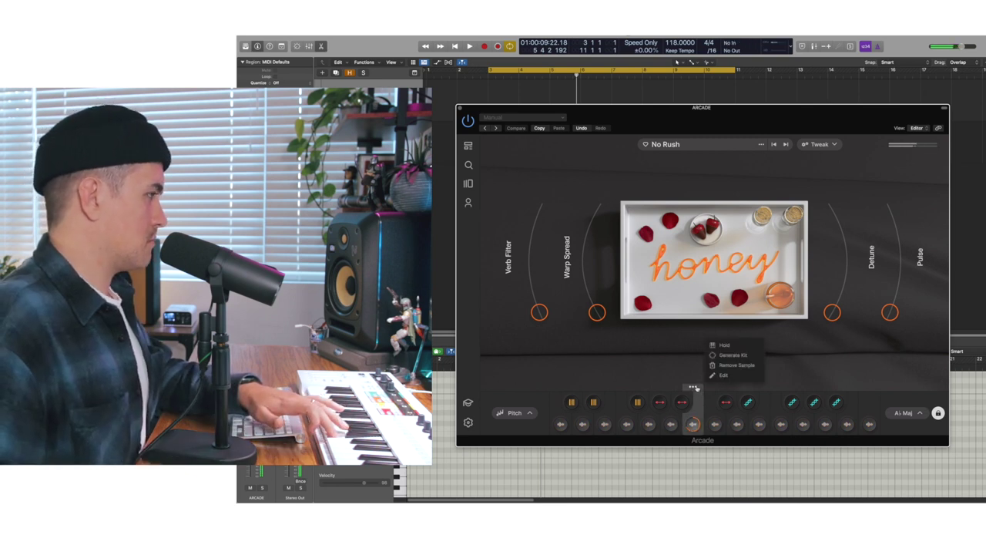
click(724, 374)
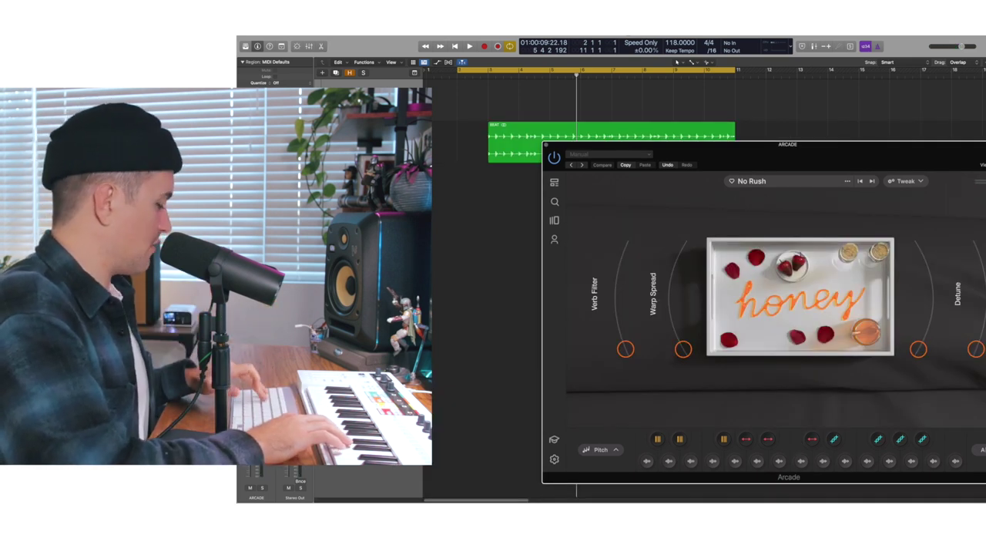
Record a No Rush kit performance on the ARCADE track from bar 2 to bar 7
key(space)
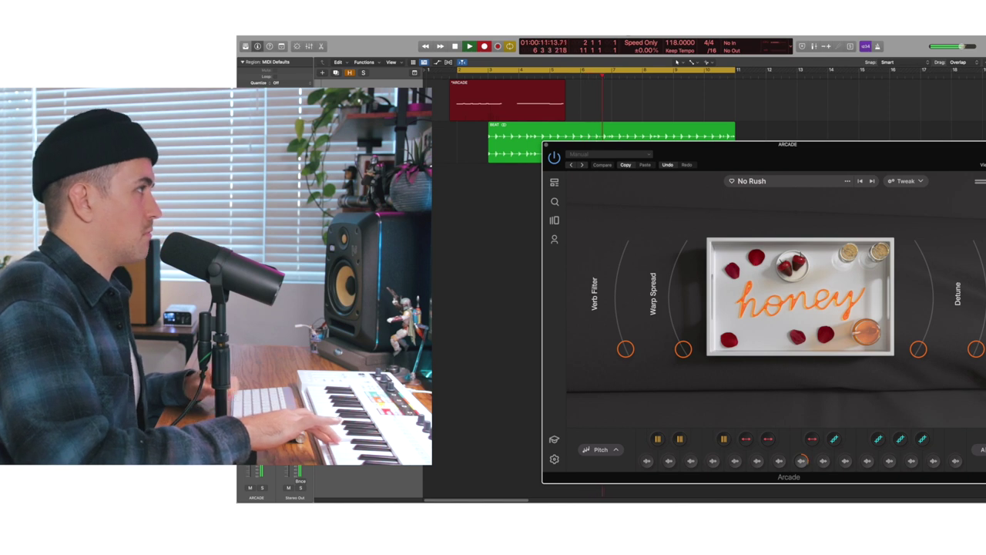
key(space)
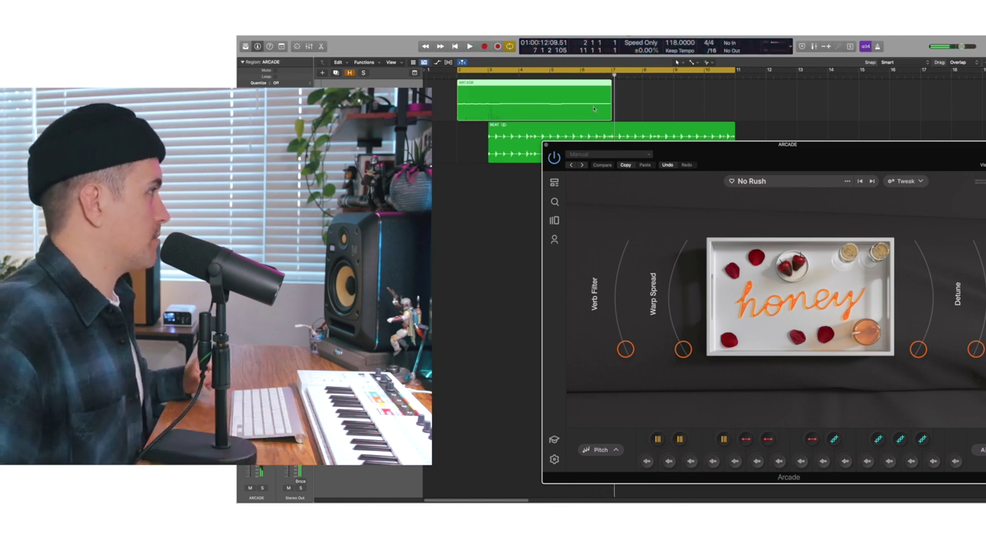
key(r)
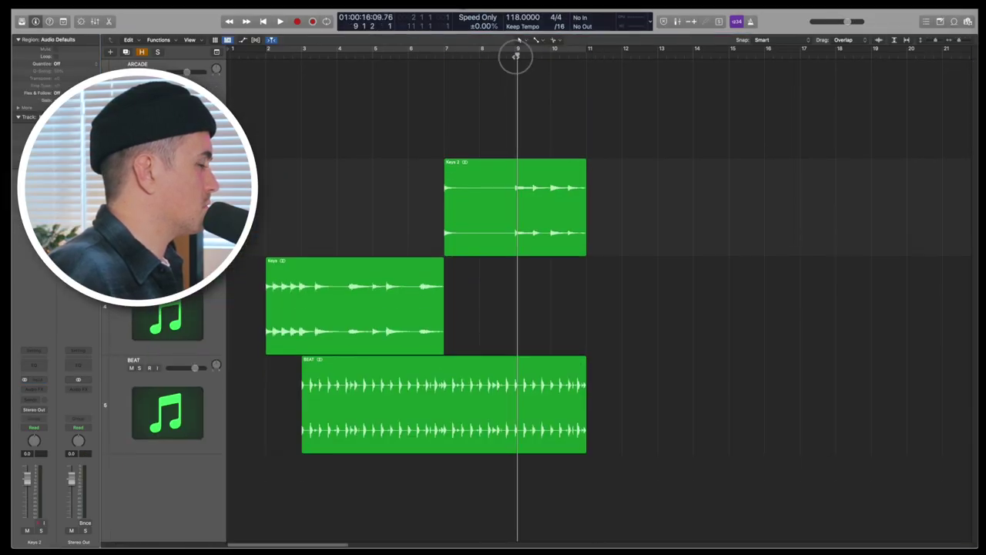
Trim the start of the Keys 2 region to bar 9
drag(446, 247, 515, 246)
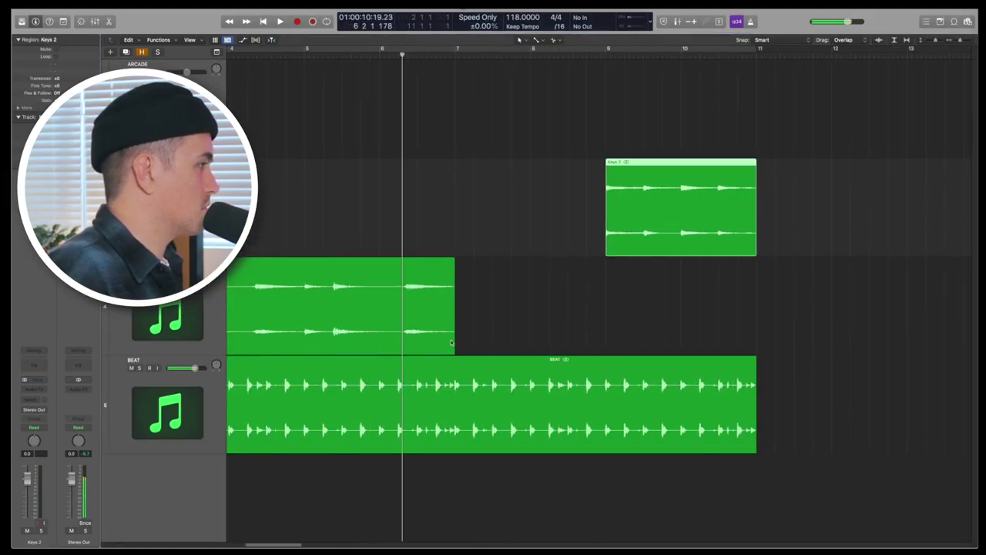
Place the Keys 2 slices before bar 7 on the main keys track and copy the Keys.1 region to fill the gap up to bar 11
drag(645, 234, 463, 339)
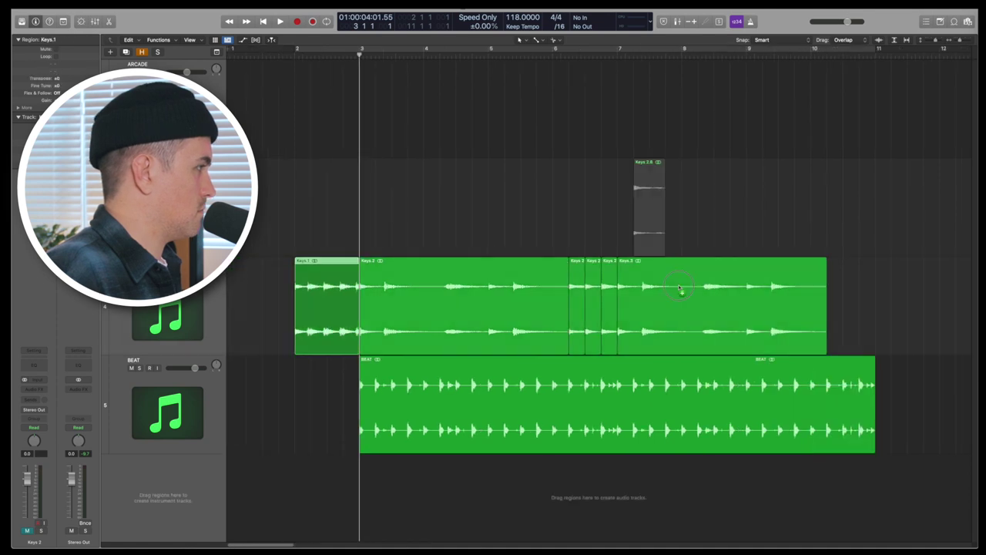
drag(680, 290, 881, 357)
Enable cycle playback, set the cycle range to start at bar 3 and end at bar 11, and play it
click(385, 50)
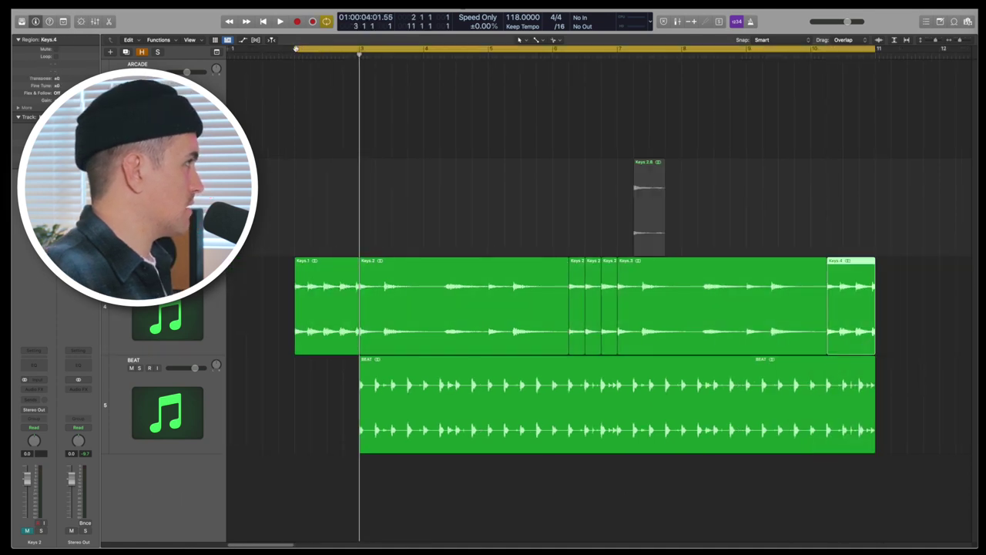
key(space)
drag(293, 50, 361, 66)
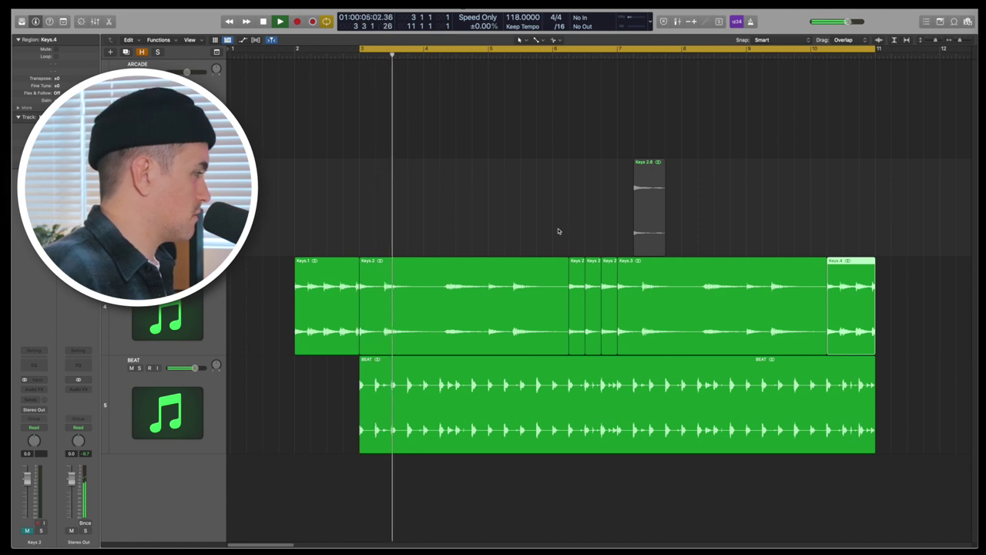
Listen through the keys arrangement against the beat, following the regions from bar 3 to bar 11
key(super+Right)
key(super+Right)
scroll(382, 320, left, 5)
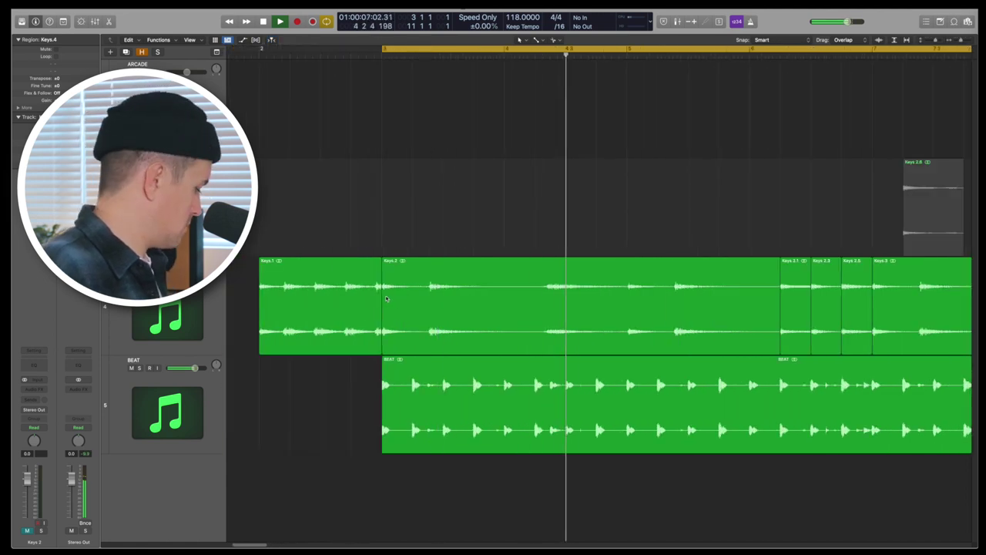
scroll(401, 320, right, 5)
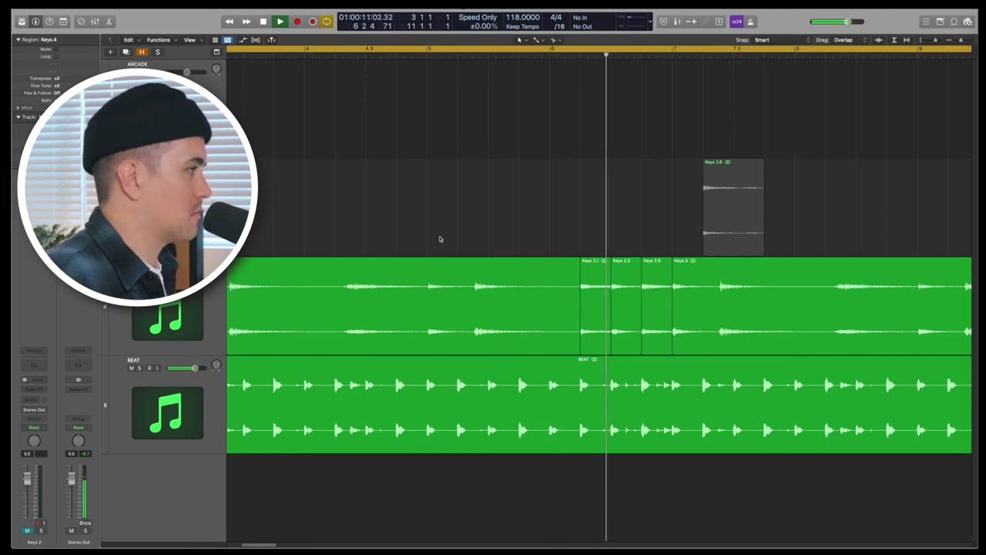
scroll(401, 304, right, 5)
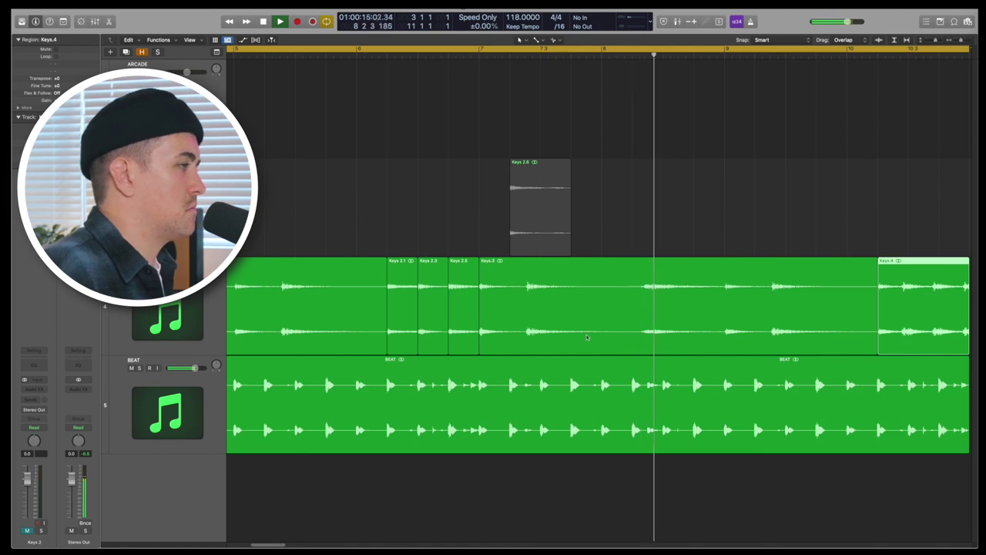
scroll(578, 338, right, 5)
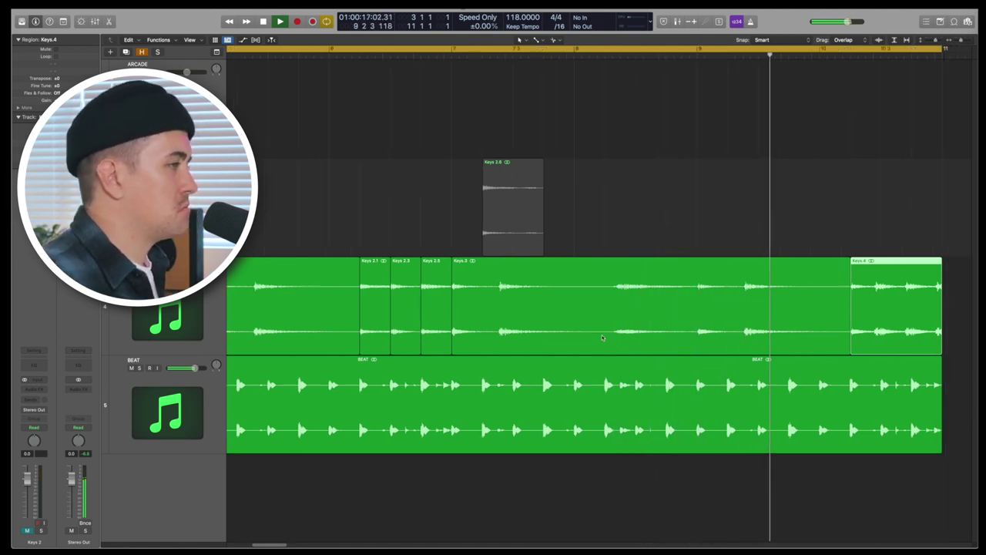
scroll(596, 340, left, 1)
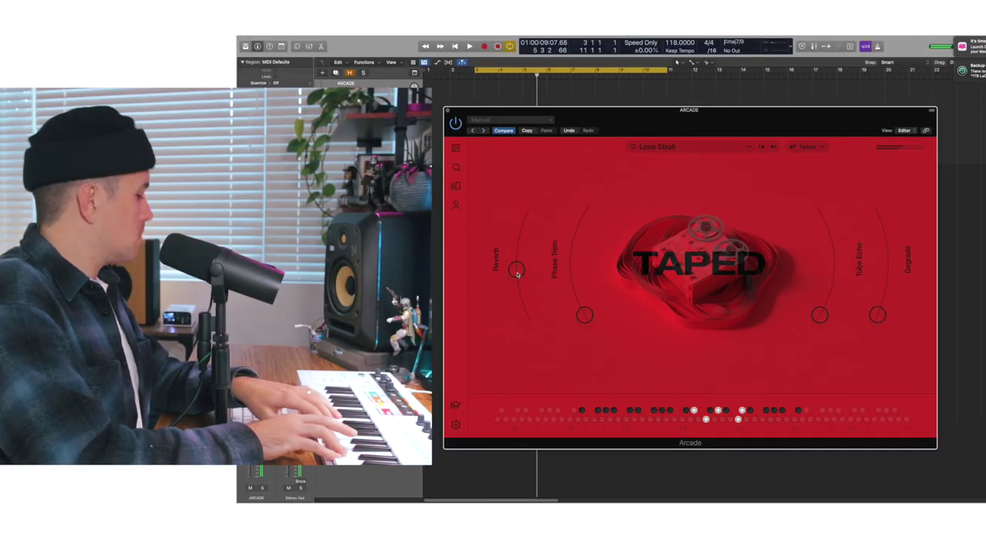
Record a Lone Stroll keys part and a Richtone Bass part over the beat on the ARCADE track
key(r)
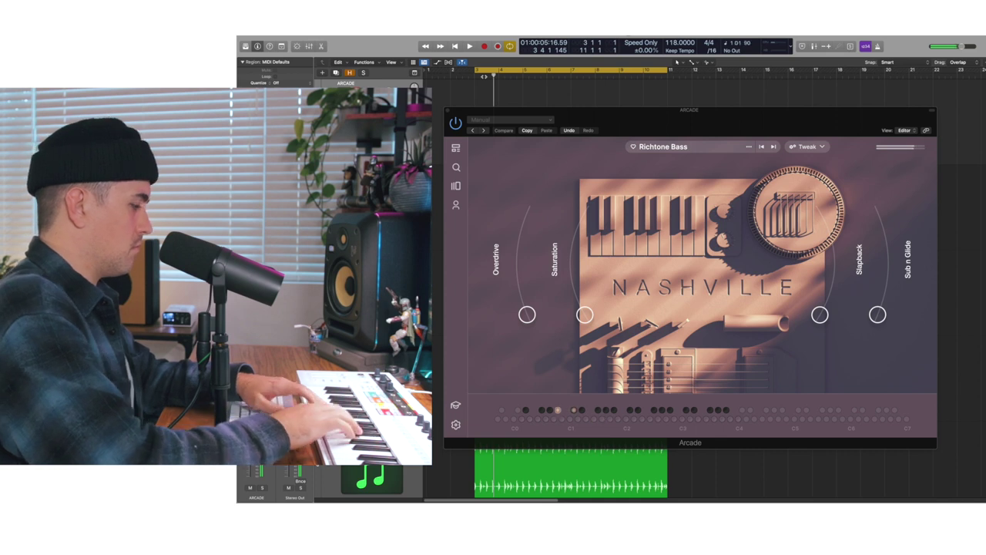
key(r)
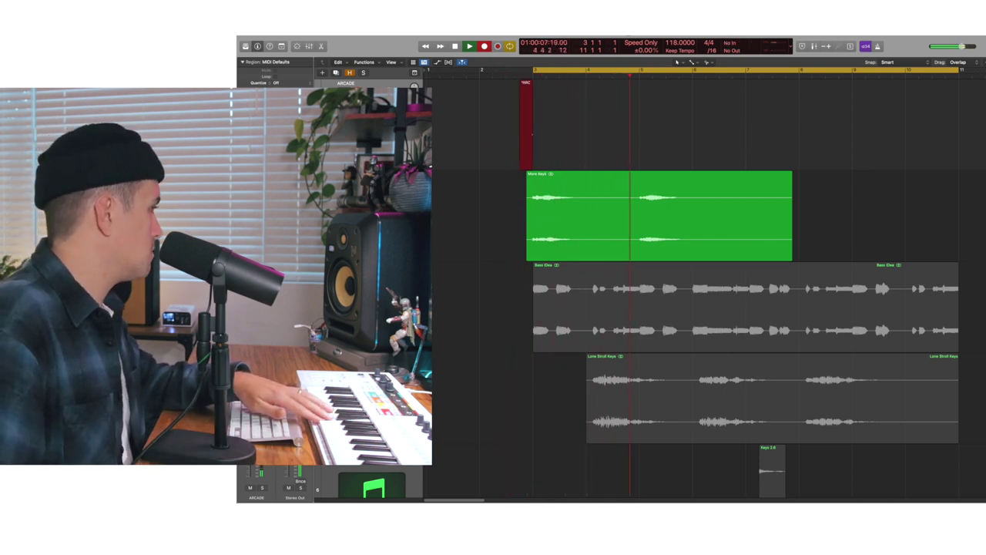
Check the Dreamland kit in Arcade and record a performance with it on the ARCADE track from bar 3
key(v)
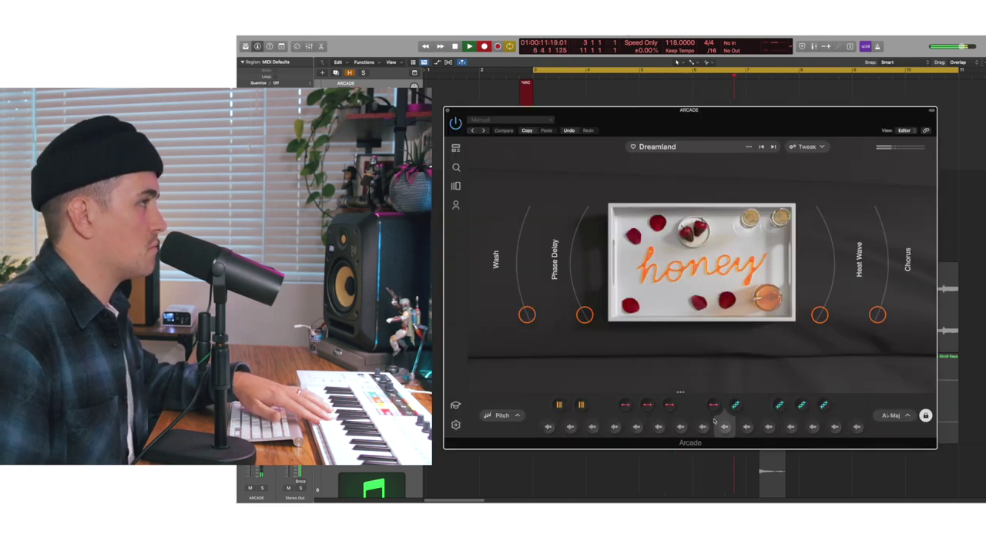
key(v)
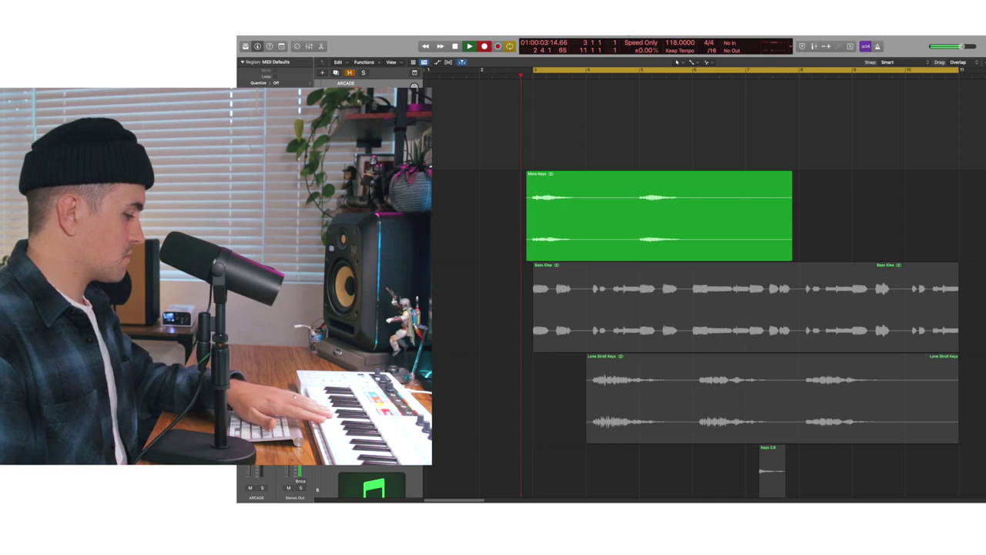
key(r)
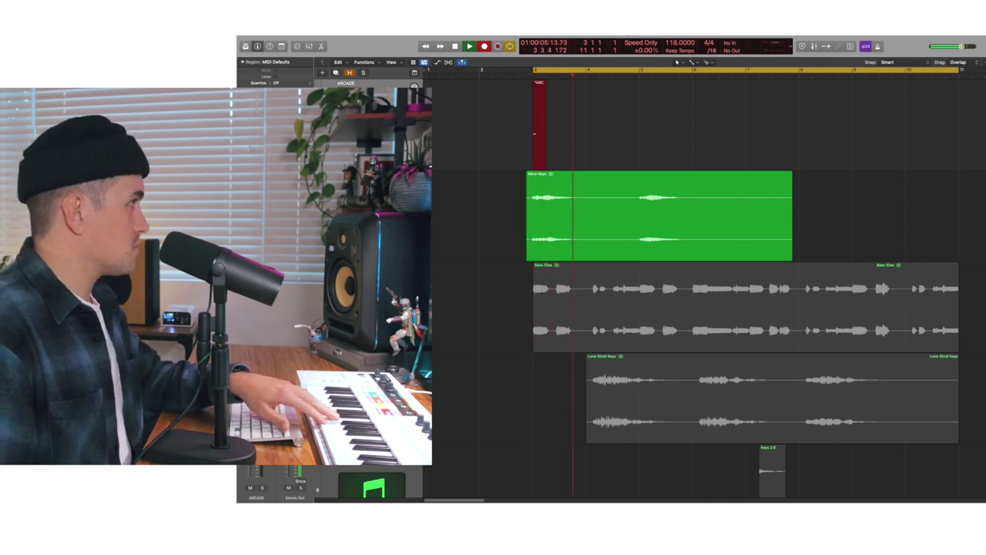